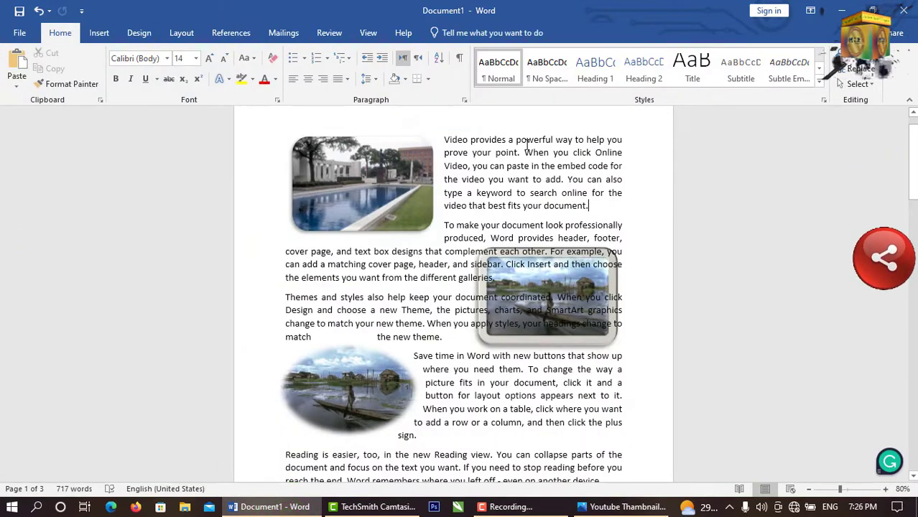
Examine how the text flows around the differently wrapped pictures on the first page of the sample document.
scroll(527, 145, down, 1)
scroll(548, 339, up, 1)
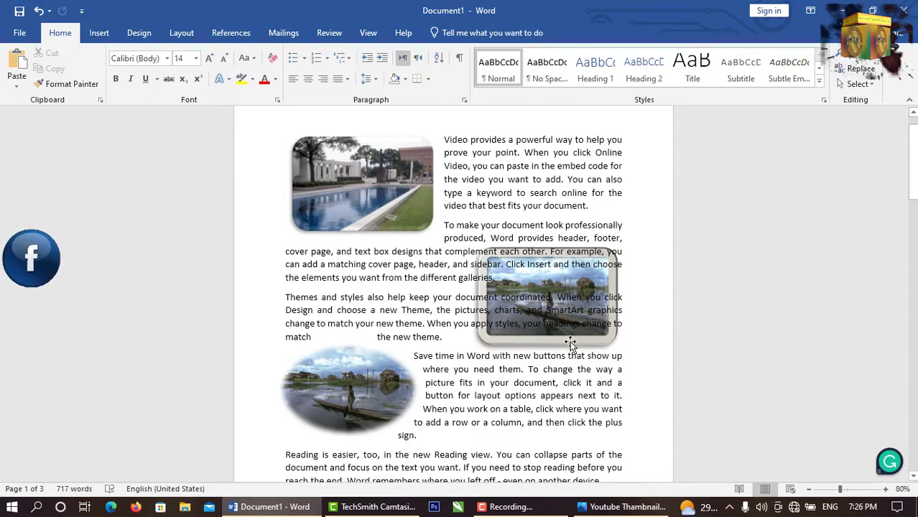
click(328, 388)
scroll(438, 425, down, 1)
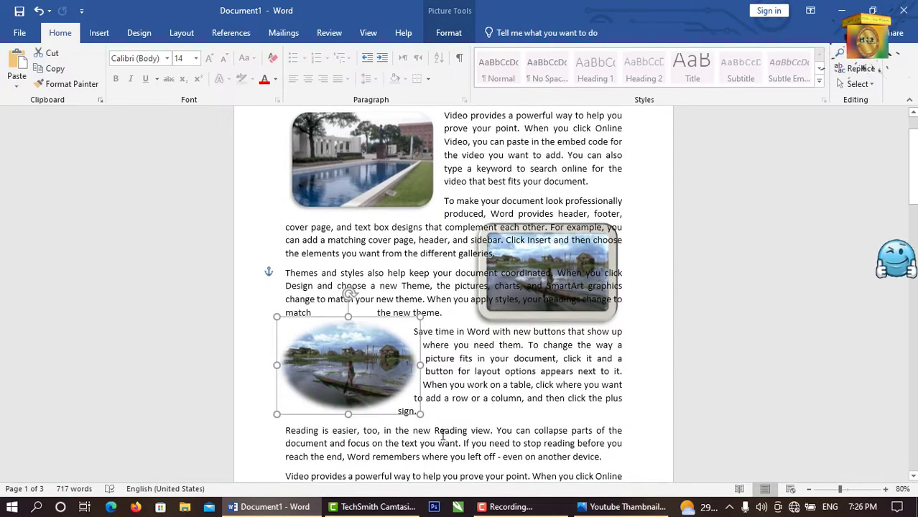
scroll(467, 388, down, 1)
scroll(469, 377, up, 1)
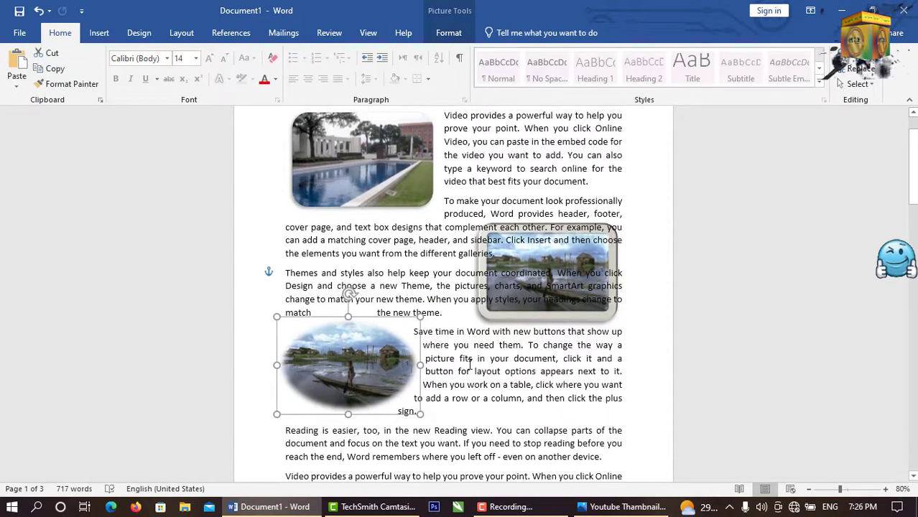
scroll(471, 365, up, 1)
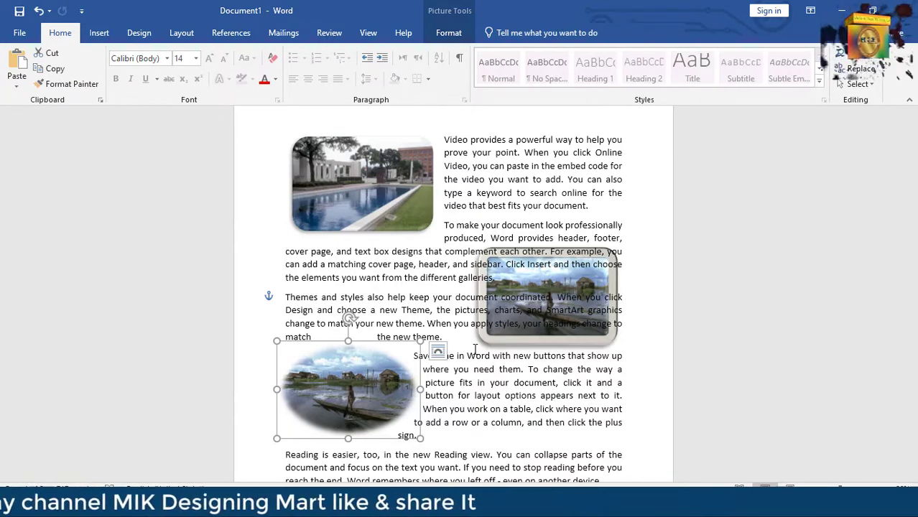
Create a new blank document and fill it with sample text using =rand(24).
key(ctrl+n)
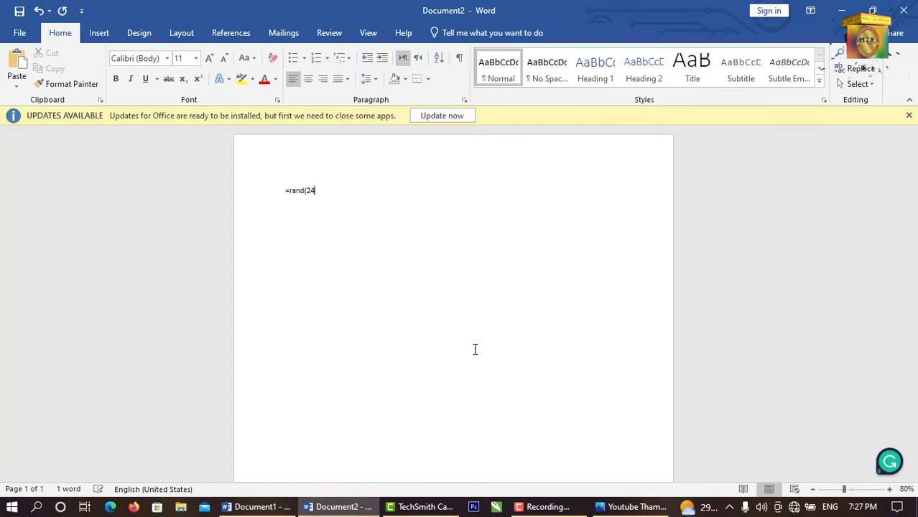
text())
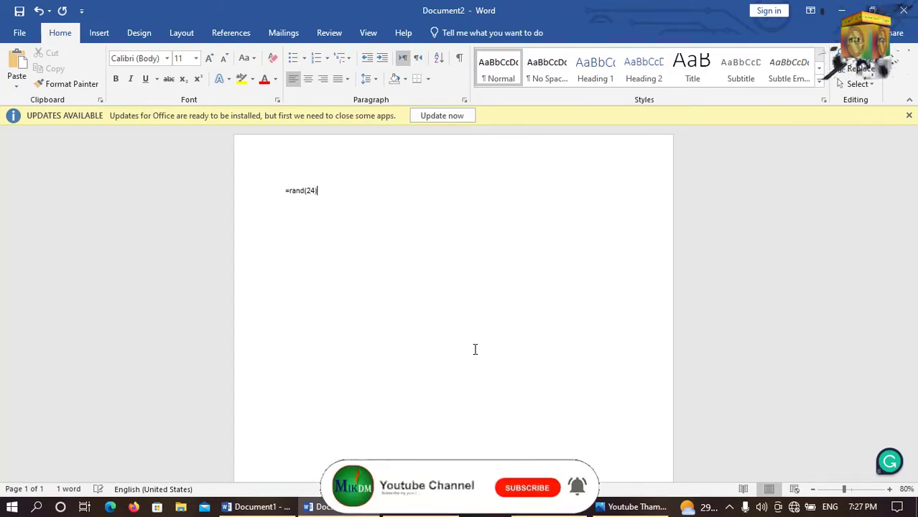
key(Return)
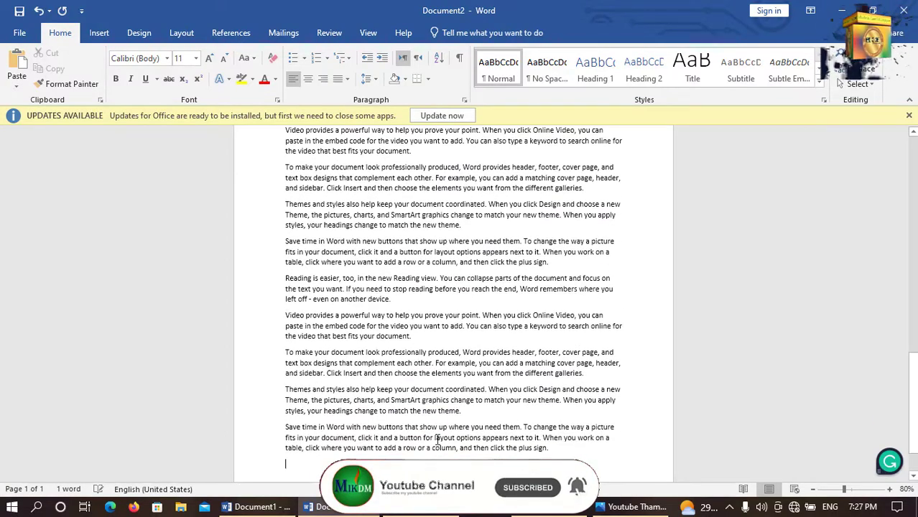
Set all the text in the document to font size 14 and justify its paragraphs.
key(ctrl+a)
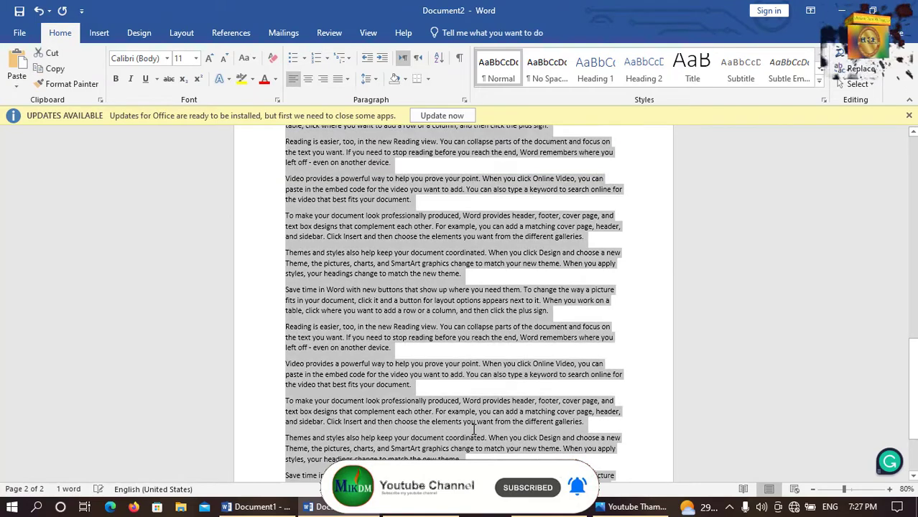
click(209, 59)
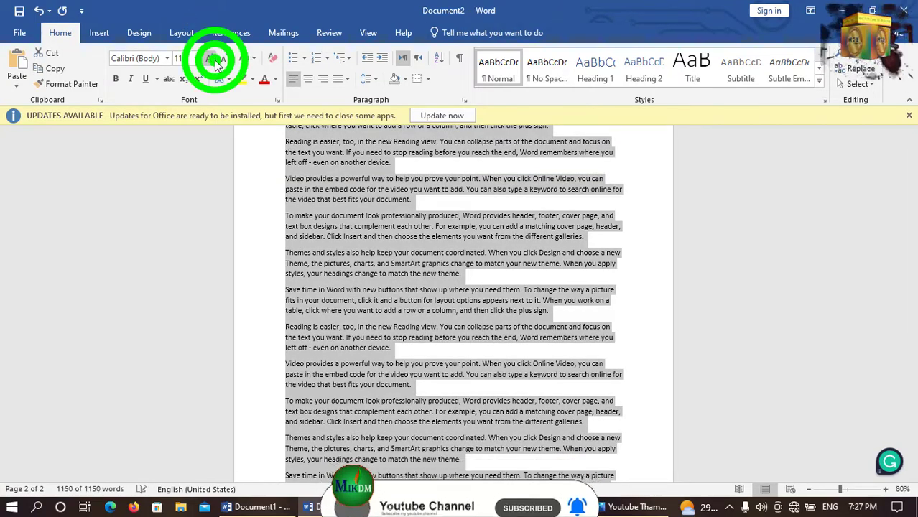
click(210, 59)
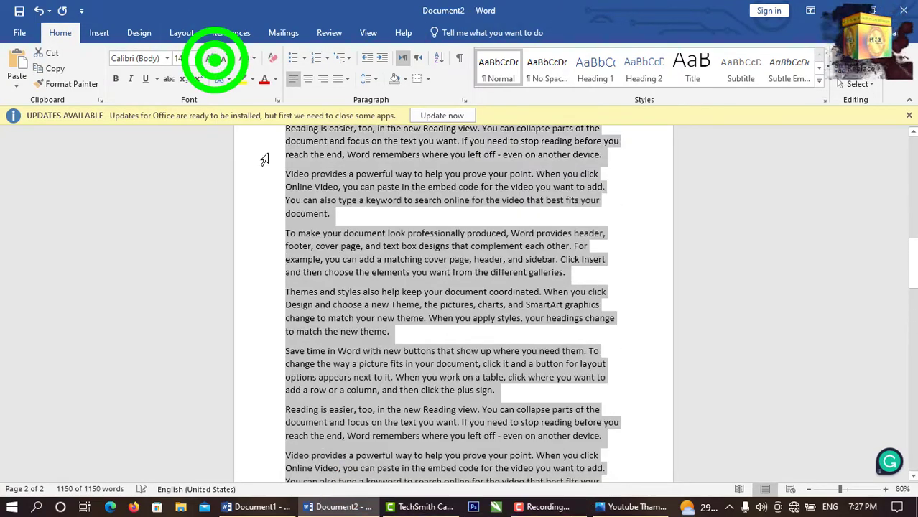
click(338, 80)
click(365, 101)
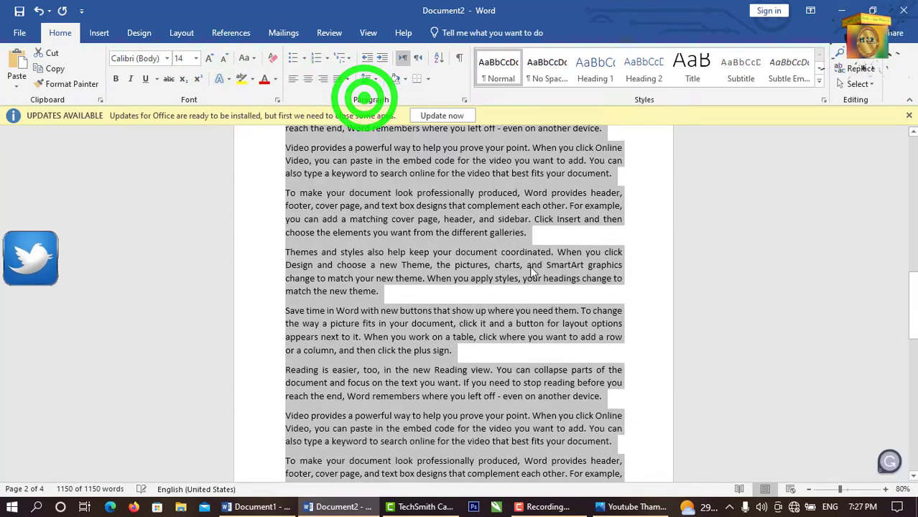
scroll(535, 291, up, 5)
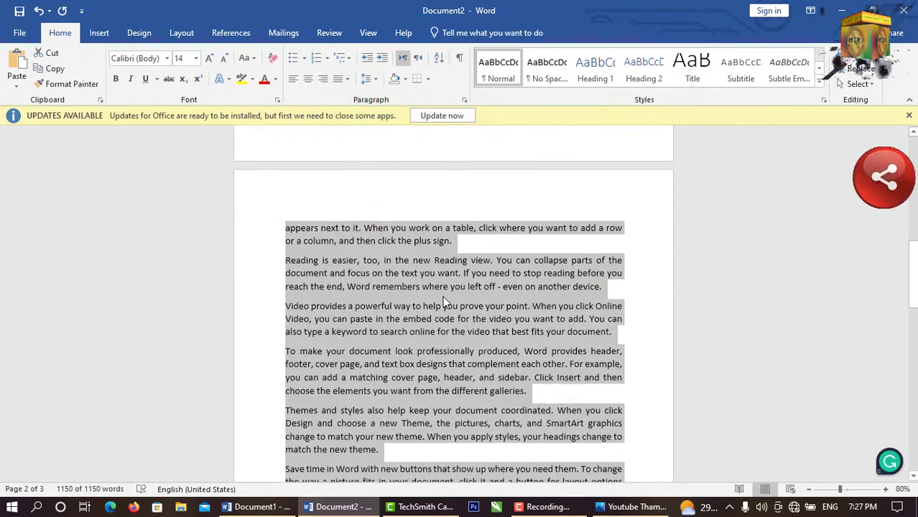
scroll(445, 303, down, 8)
click(442, 296)
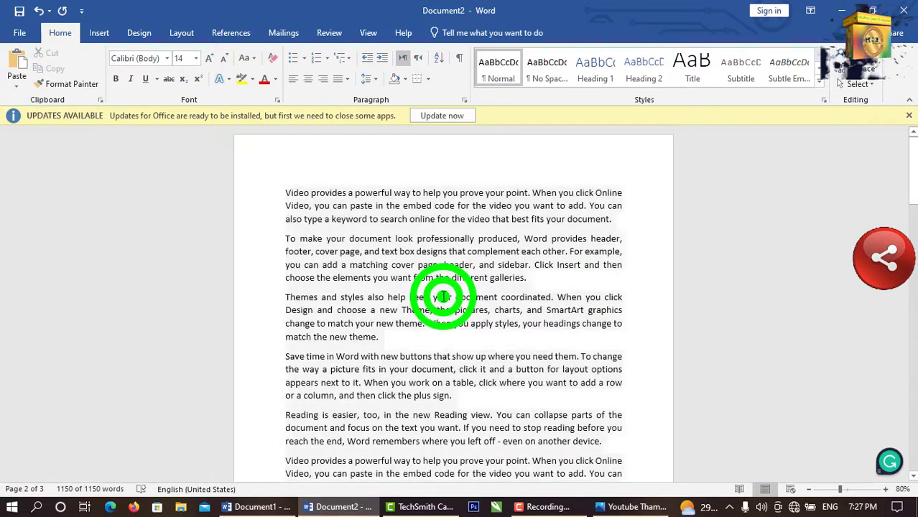
Insert the picture Arcdtrmp from the jamia photos folder at the start of the "Themes and styles" paragraph.
scroll(442, 296, down, 2)
click(288, 229)
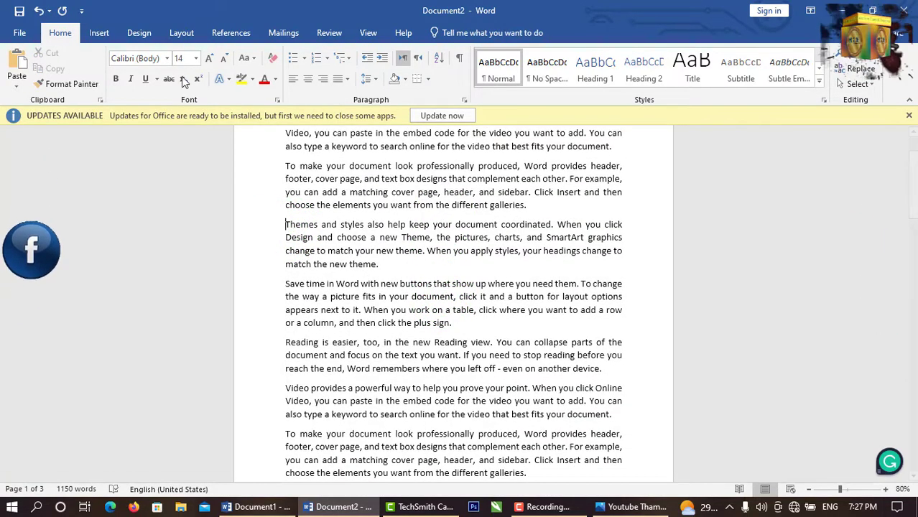
click(101, 33)
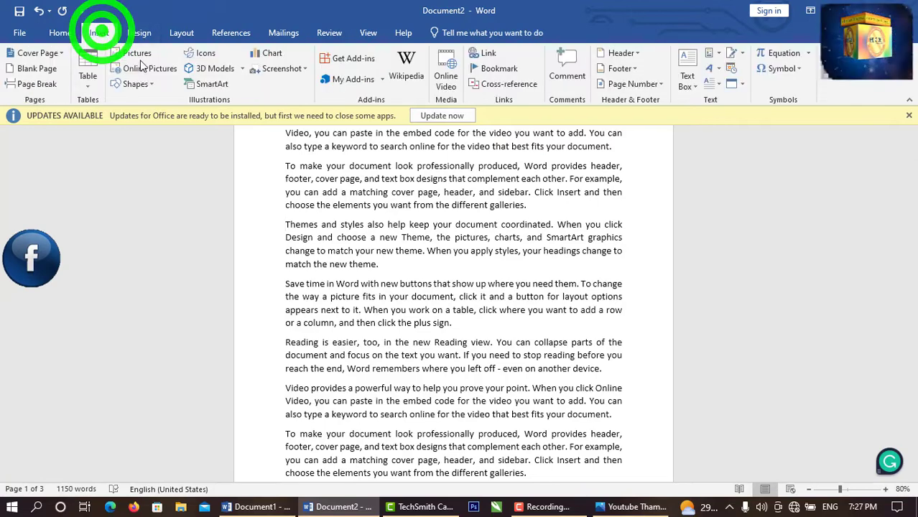
click(140, 52)
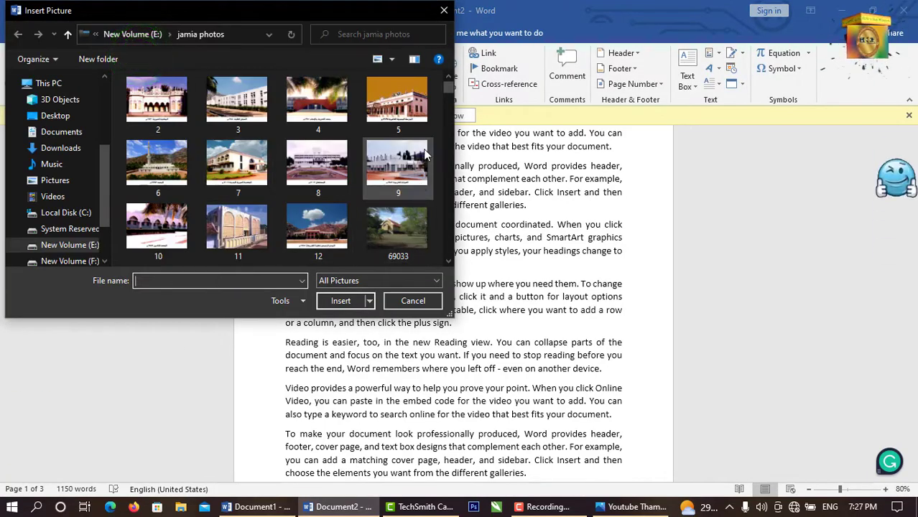
drag(445, 92, 451, 124)
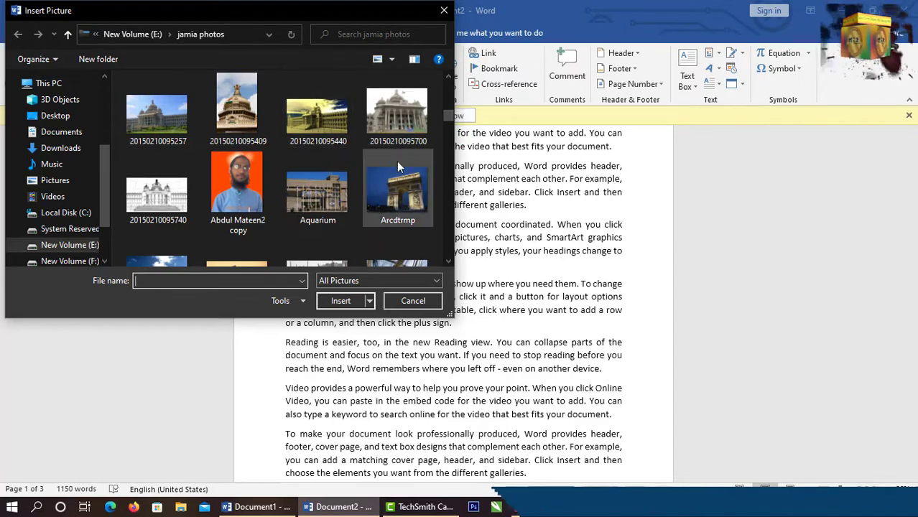
click(401, 200)
click(342, 301)
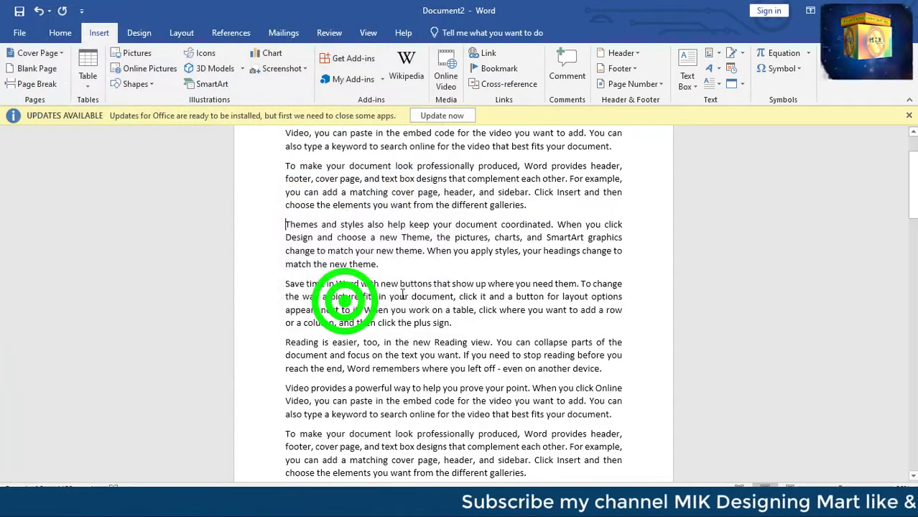
Resize the arch picture to about 3.36 × 4.49 cm and position it at the page's top left with square text wrapping.
drag(396, 314, 375, 300)
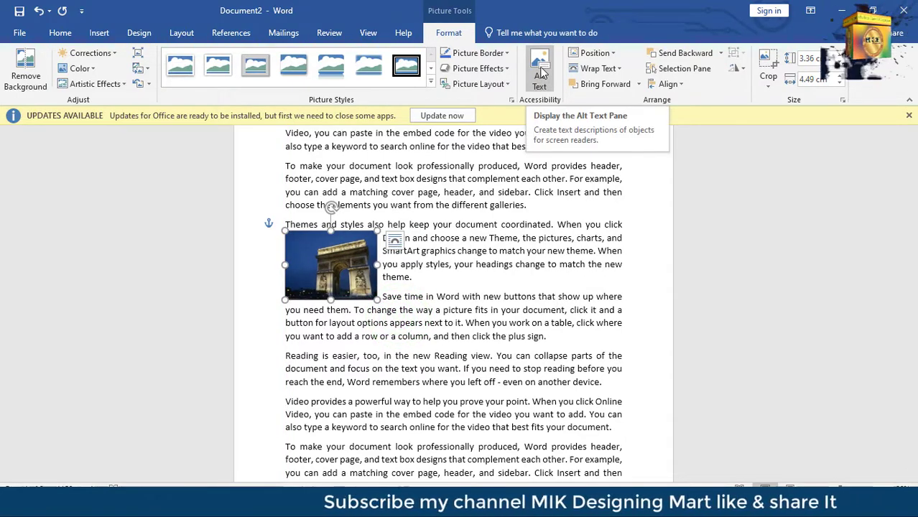
click(584, 57)
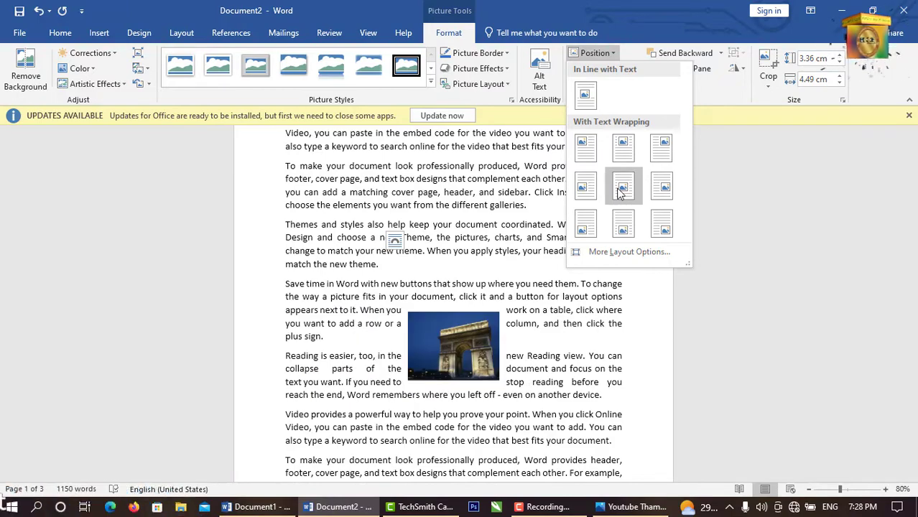
click(586, 152)
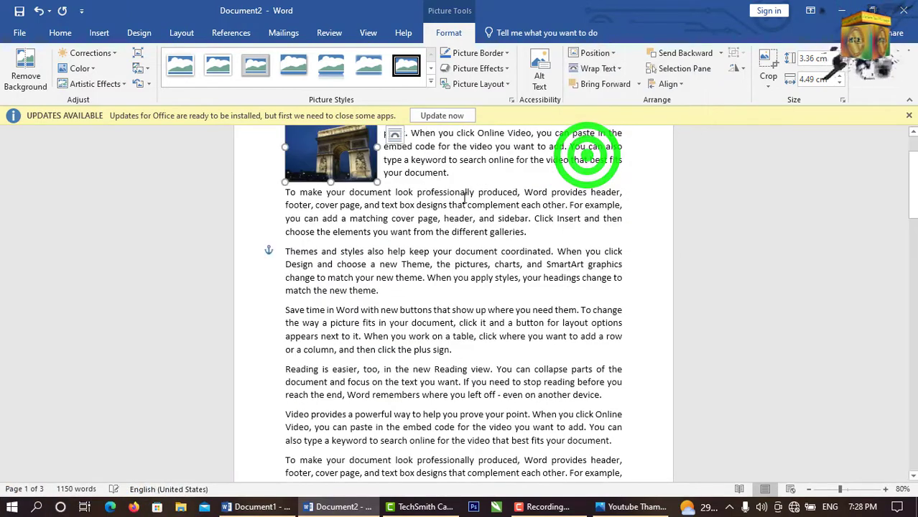
scroll(371, 204, up, 1)
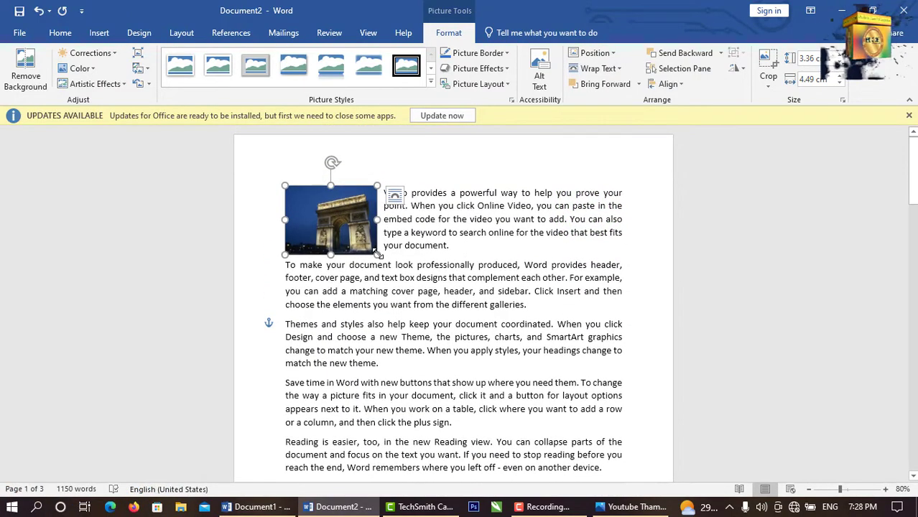
Enlarge the arch picture proportionally to about 4.18 × 5.57 cm.
drag(376, 253, 337, 255)
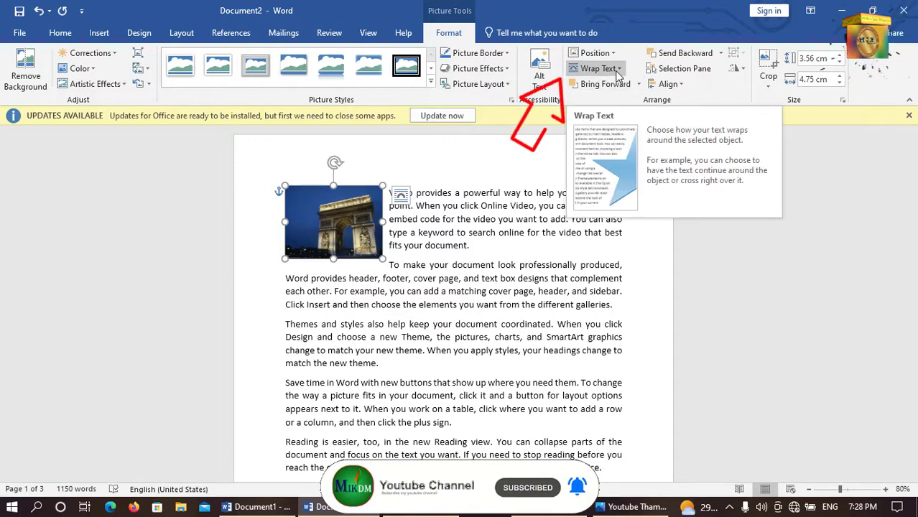
click(618, 69)
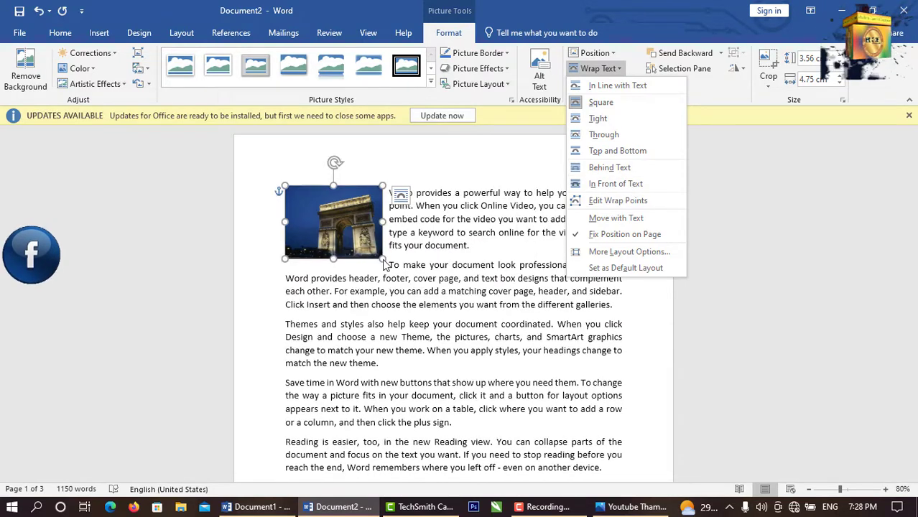
drag(384, 264, 399, 270)
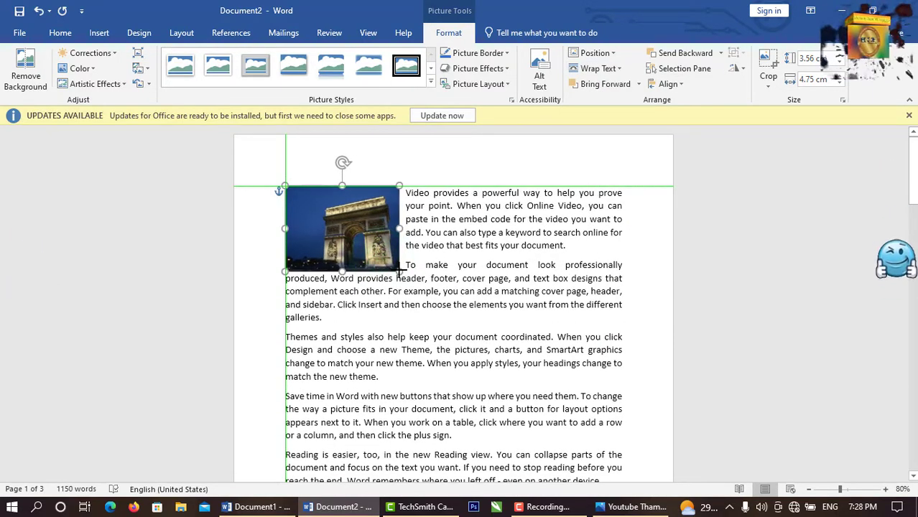
Place the arch picture in line with text and apply the soft-edged rectangular picture style.
click(618, 69)
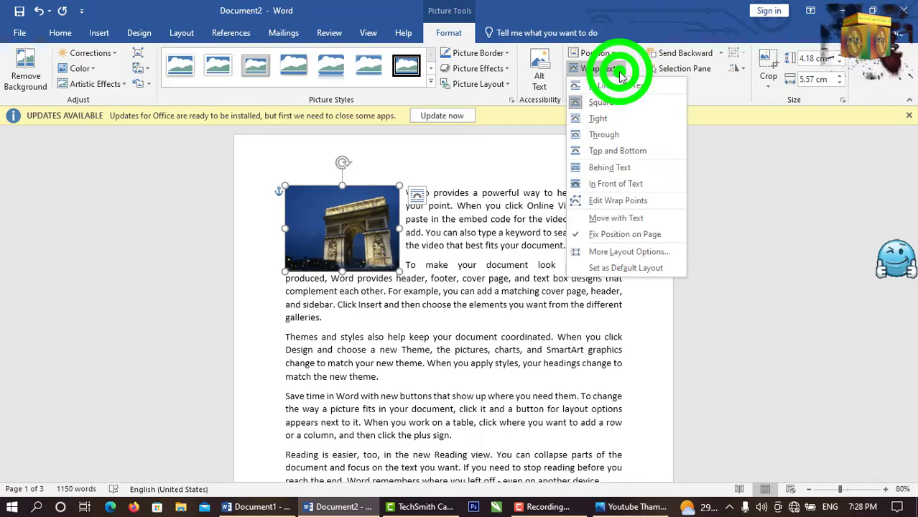
click(618, 88)
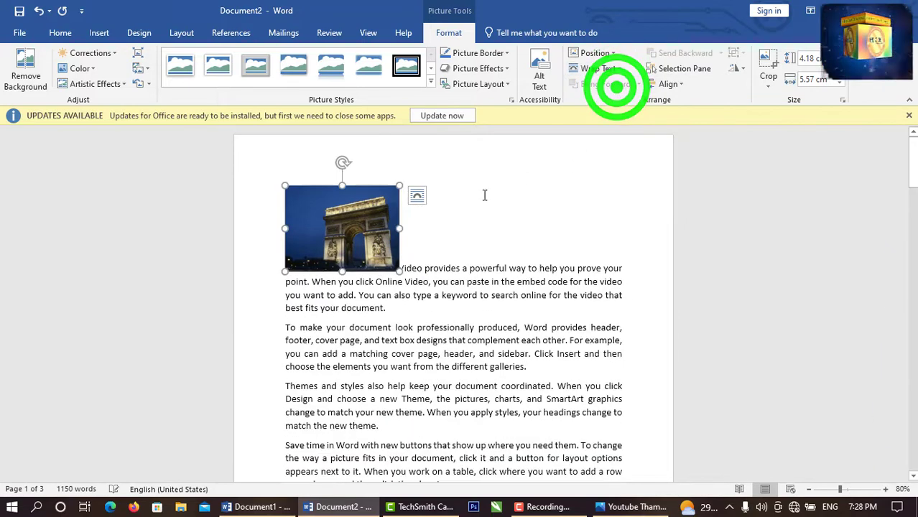
click(366, 70)
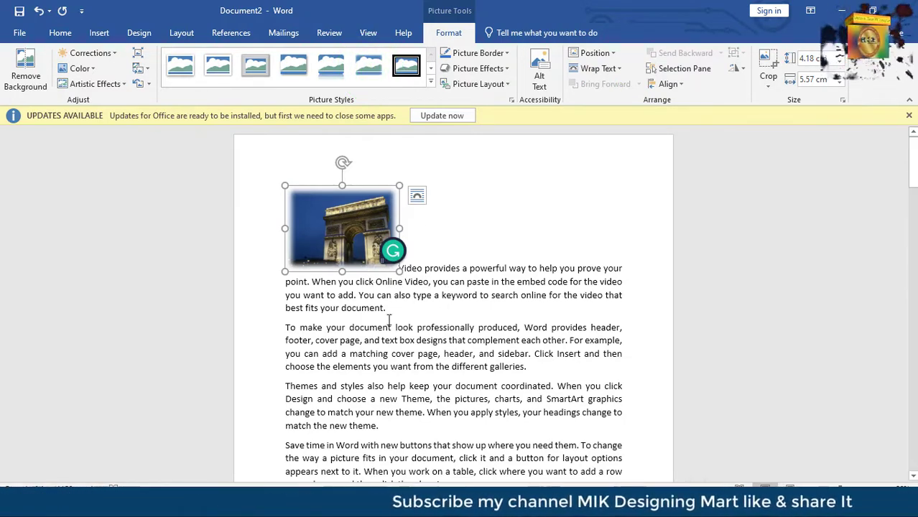
Set the arch picture's text wrapping to Square and enlarge the picture to about 4.78 × 6.38 cm.
click(610, 69)
click(620, 103)
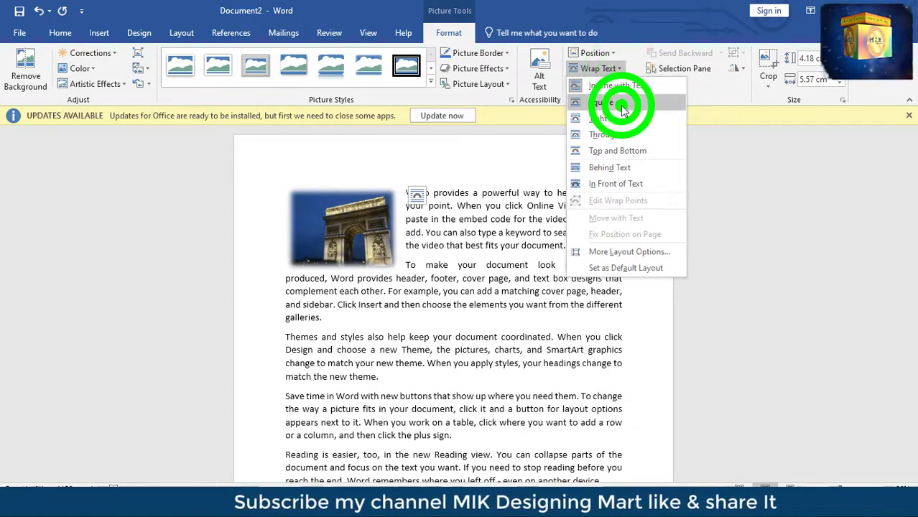
click(372, 235)
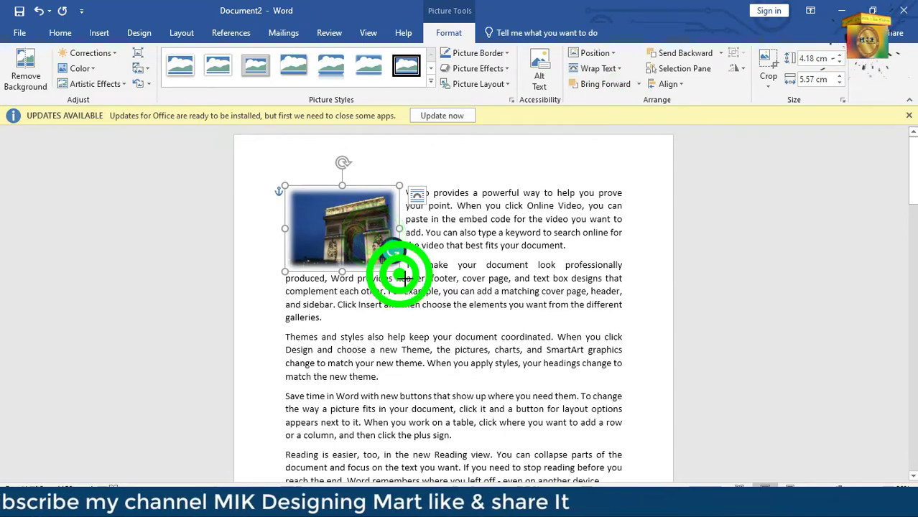
drag(399, 271, 415, 283)
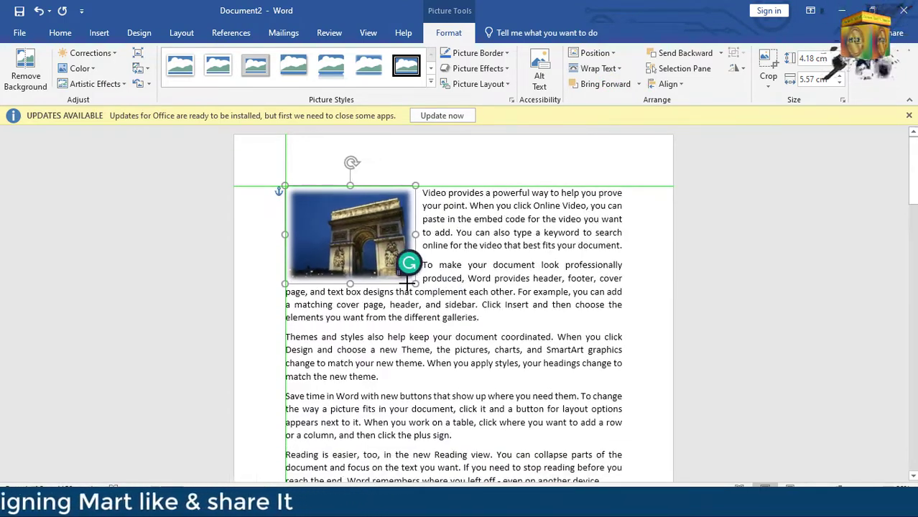
Set the arch picture's wrapping to Top and Bottom and move it, centred, between the second and third paragraphs.
click(612, 68)
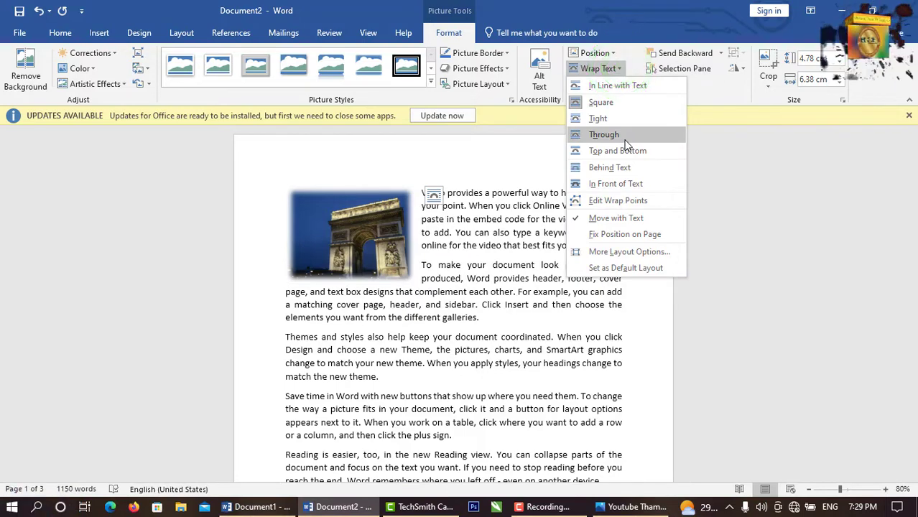
click(630, 153)
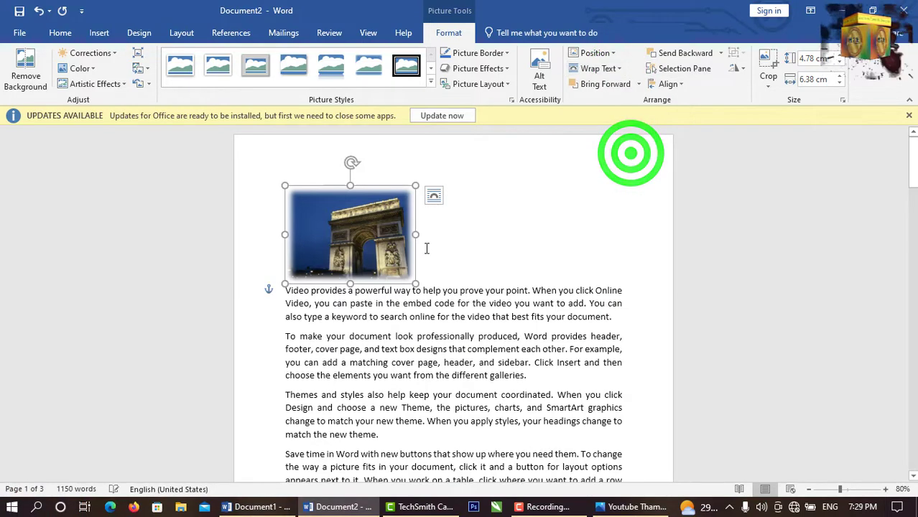
drag(393, 238, 493, 327)
scroll(478, 216, down, 1)
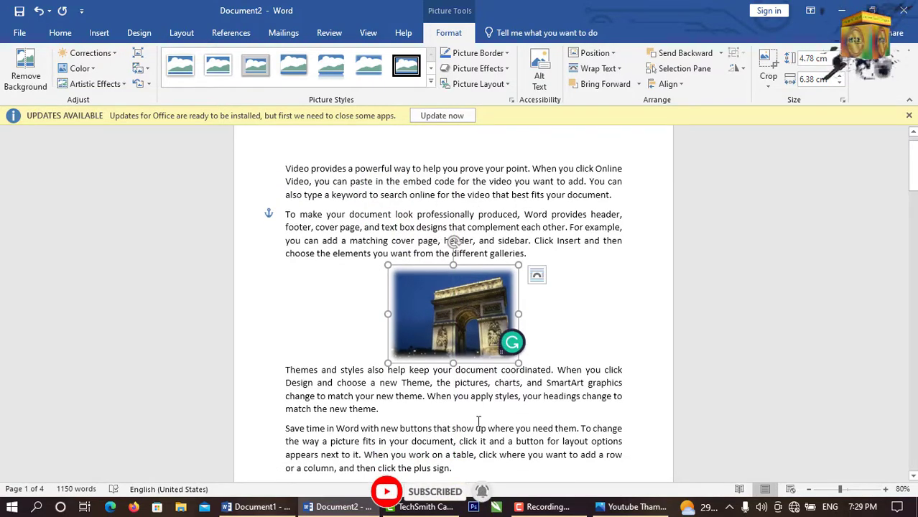
Set the arch picture's text wrapping to Behind Text and apply the bevelled rectangle picture style with rounded corners.
click(616, 71)
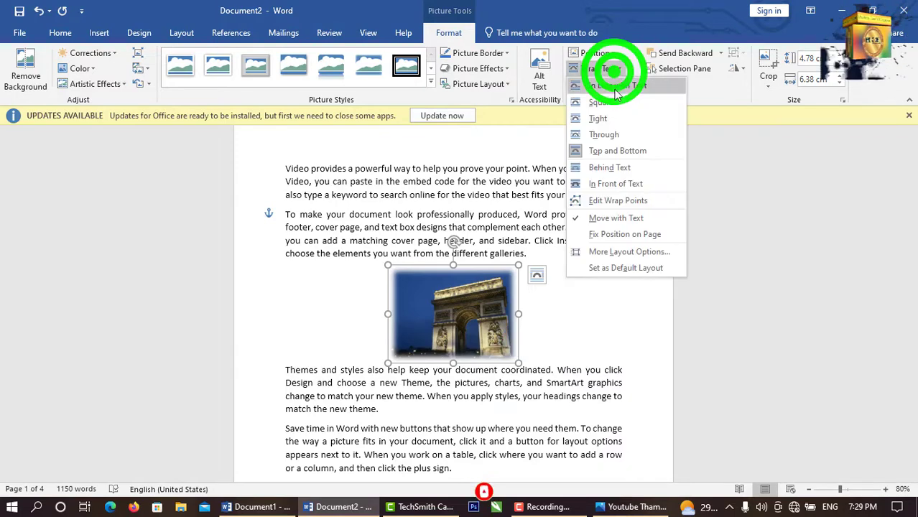
click(626, 167)
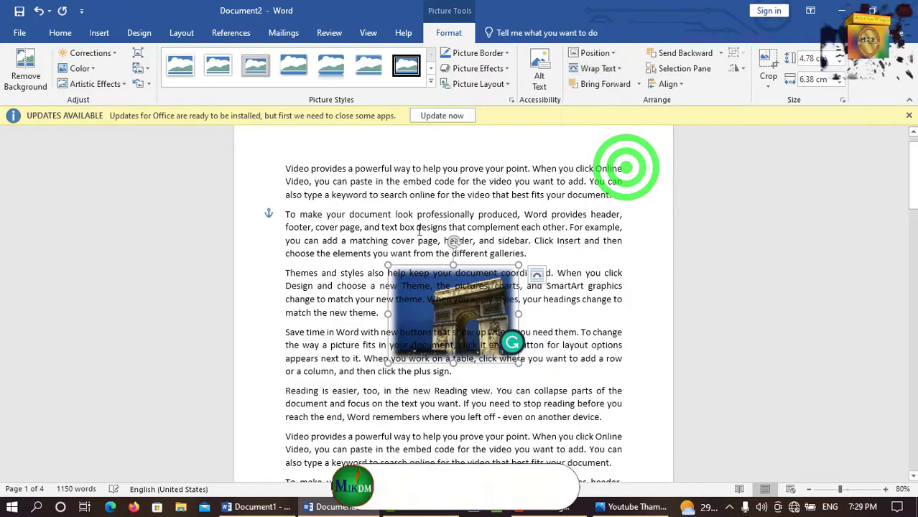
click(431, 83)
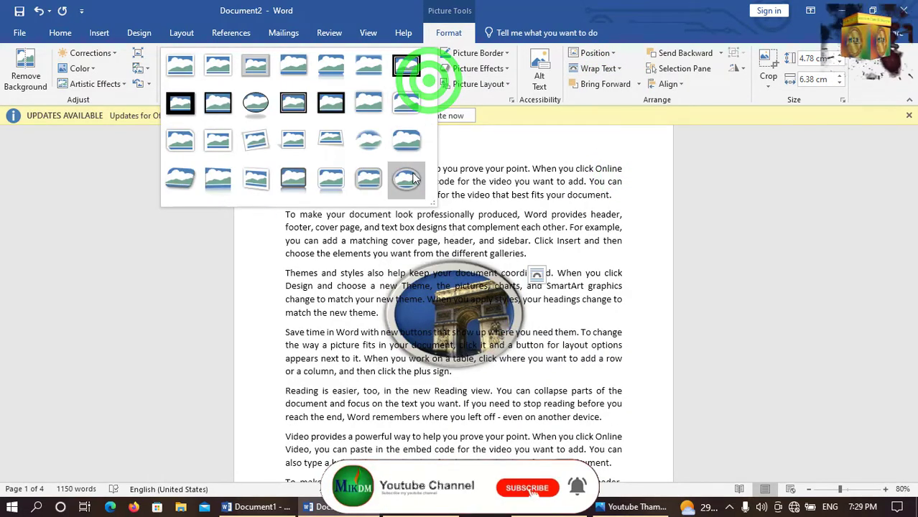
click(402, 149)
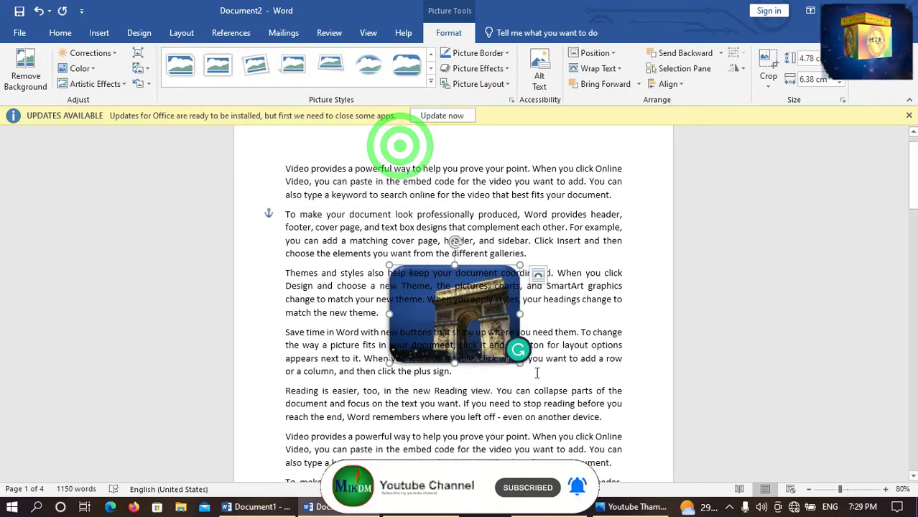
Enlarge the arch picture proportionally to about 8.48 × 11.3 cm and centre it behind the second to fifth paragraphs.
drag(520, 365, 589, 436)
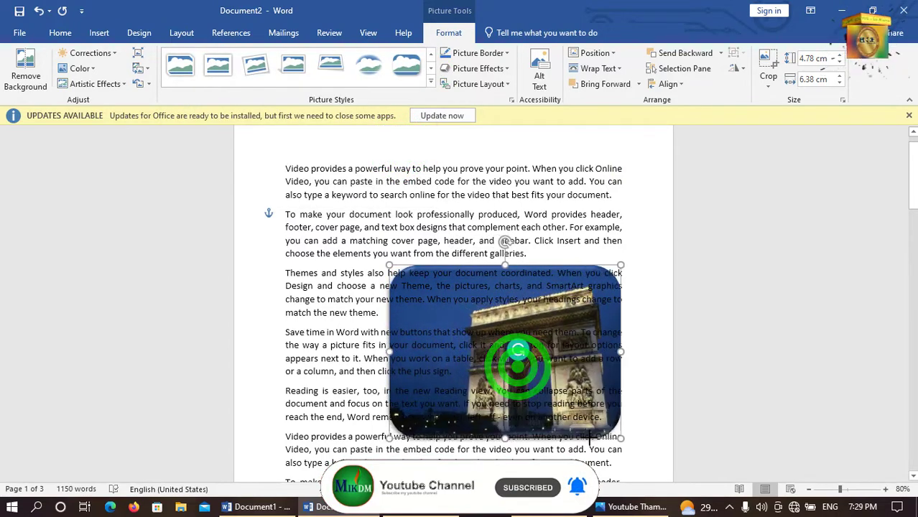
drag(527, 374, 477, 335)
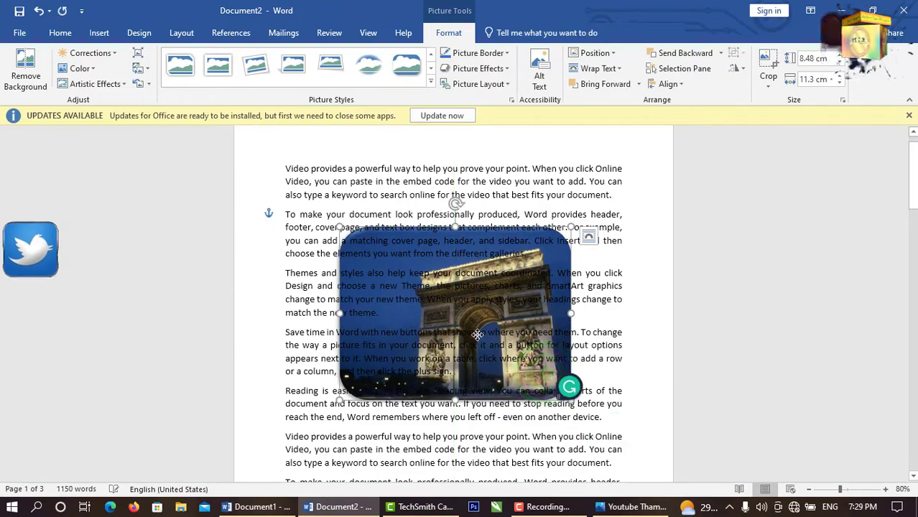
click(616, 69)
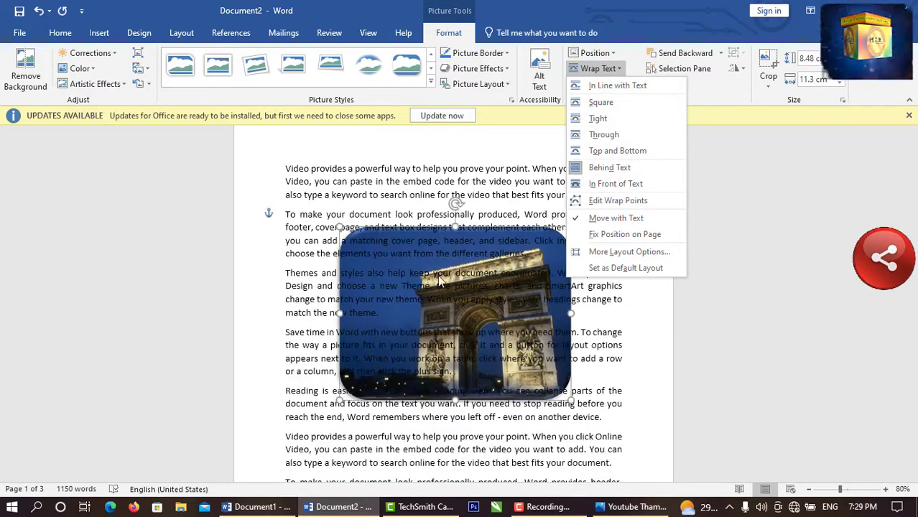
click(555, 390)
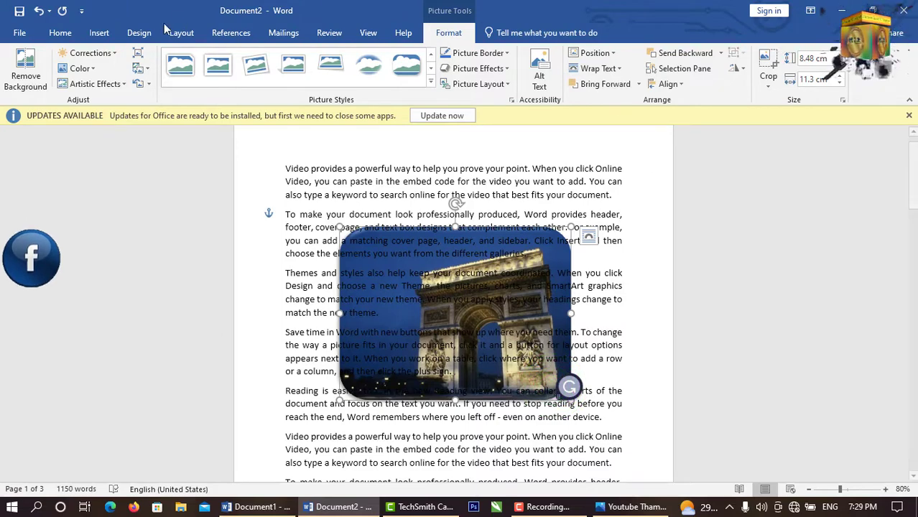
Draw a five-point star about 11 cm wide over the paragraphs on page 2 and set its text wrapping to Tight.
click(109, 34)
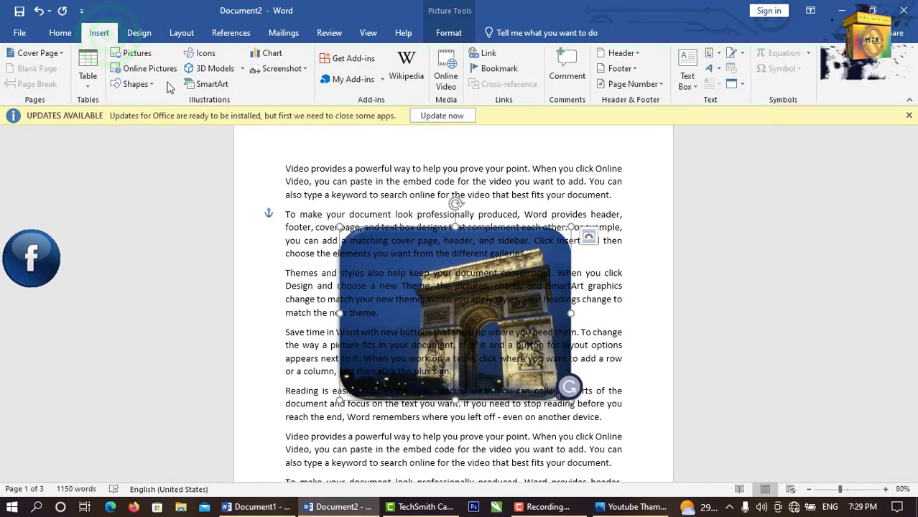
click(151, 88)
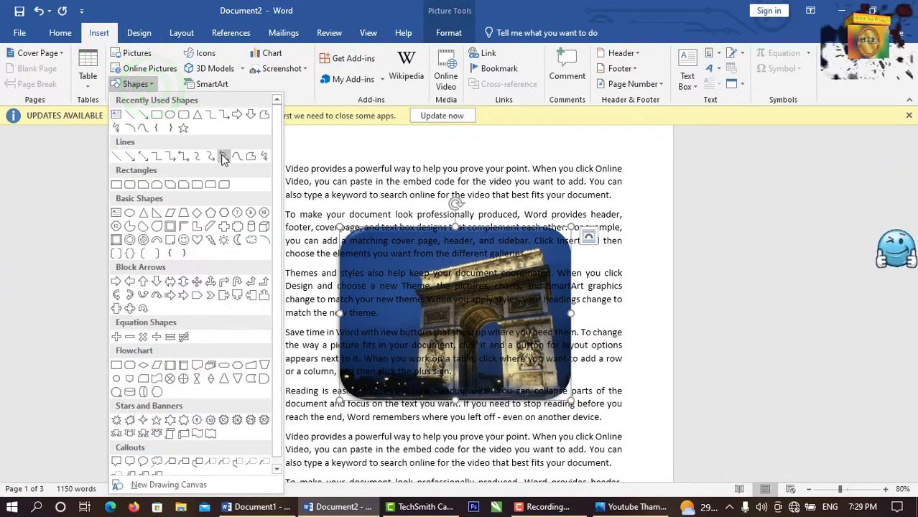
click(273, 248)
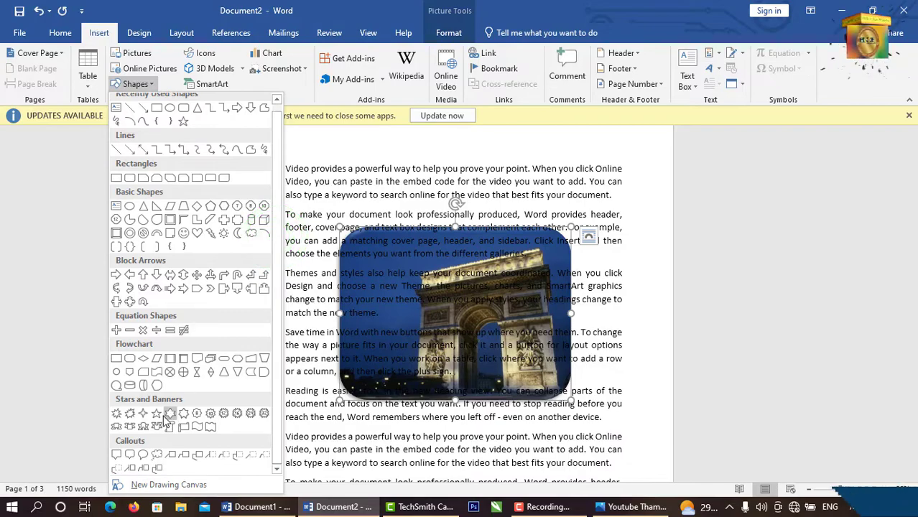
click(163, 416)
scroll(452, 305, down, 8)
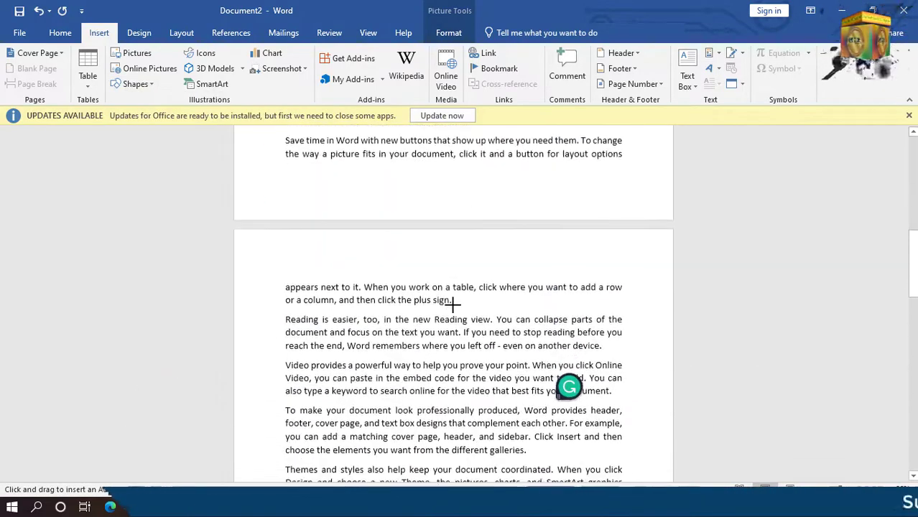
scroll(452, 305, down, 5)
mouse_move(345, 156)
mouse_down()
mouse_move(445, 285)
mouse_move(570, 391)
mouse_up()
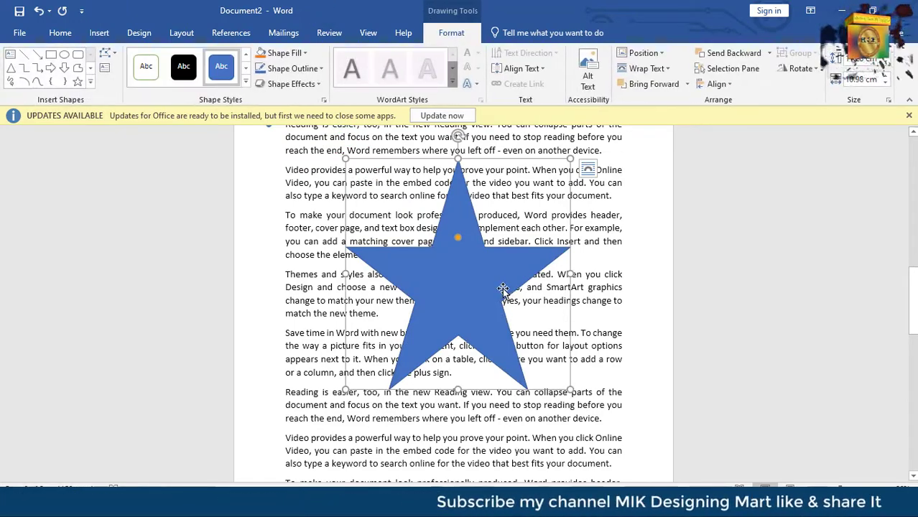
click(665, 72)
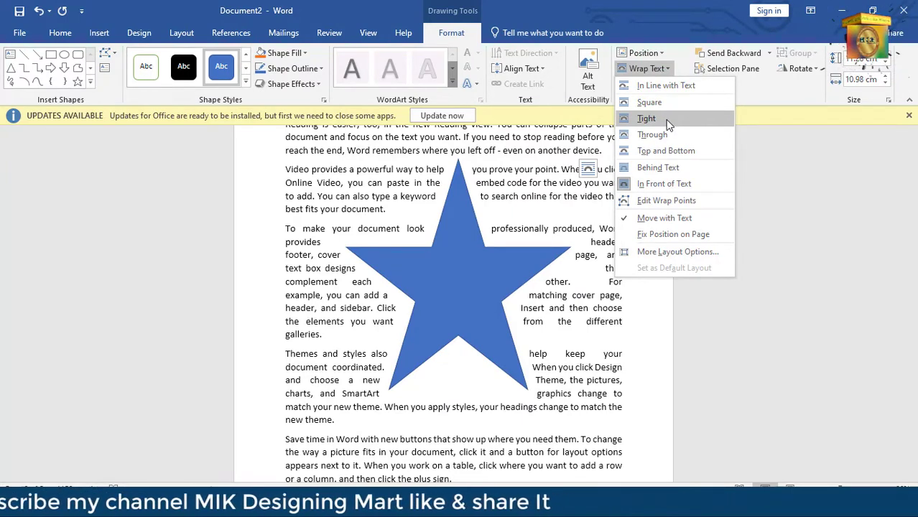
click(667, 119)
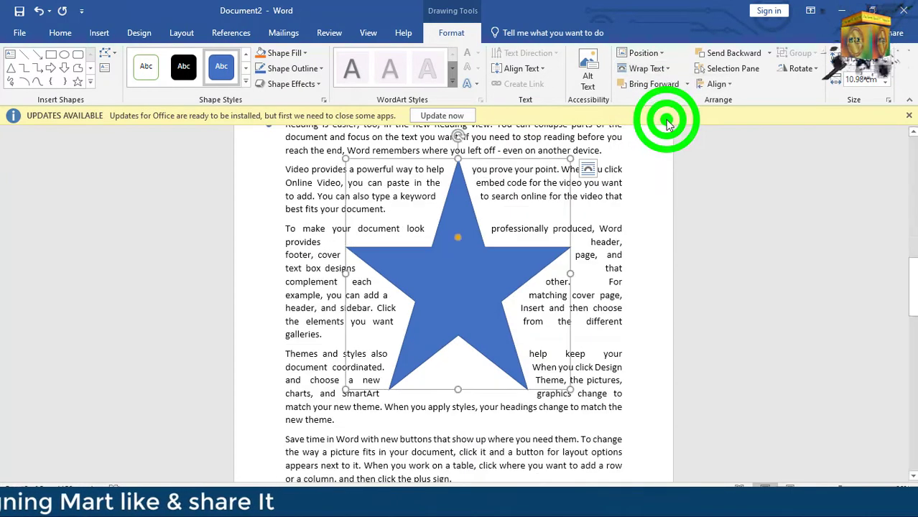
Apply the gold gradient shape style to the star and shrink it to about 8.25 cm wide.
click(245, 84)
click(298, 285)
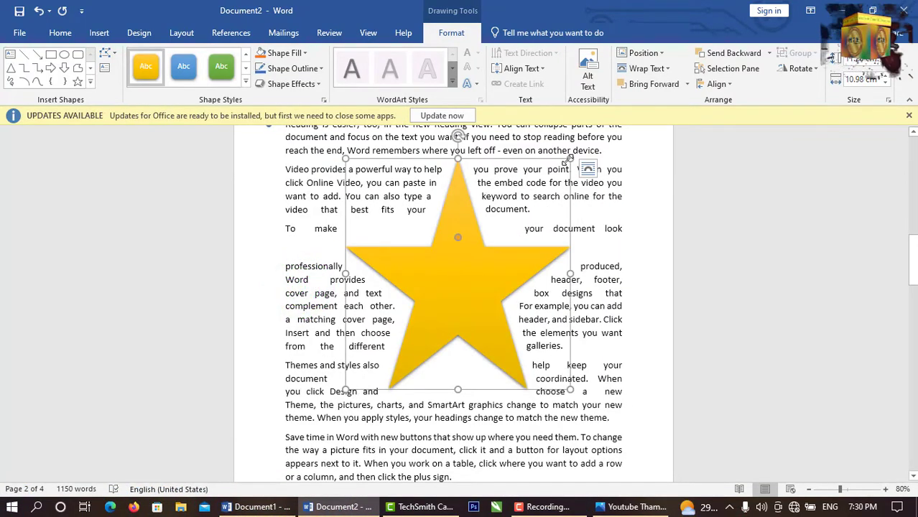
drag(568, 159, 515, 248)
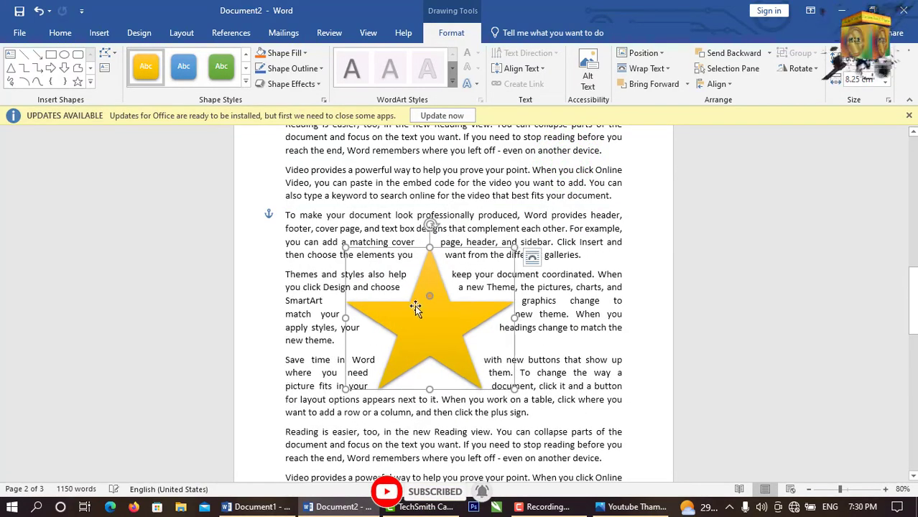
Try the Through text wrapping on the gold star, followed by Square wrapping.
click(655, 68)
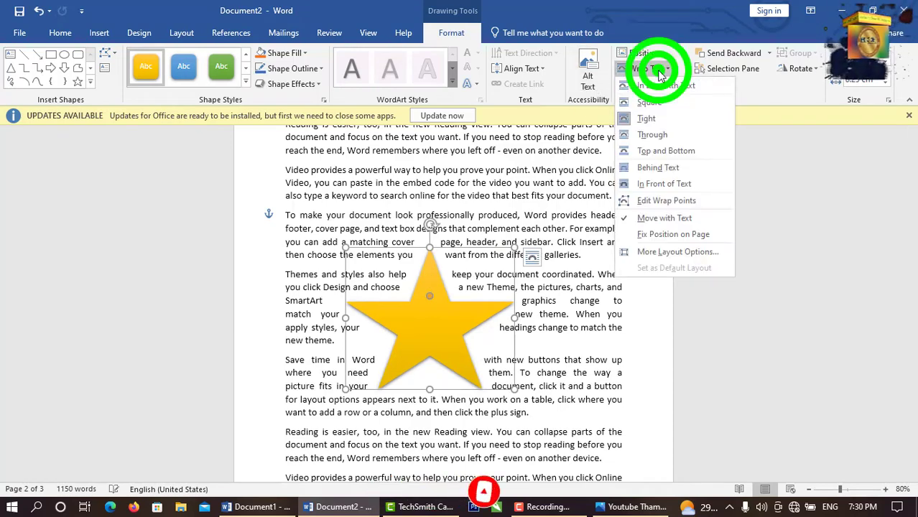
click(666, 135)
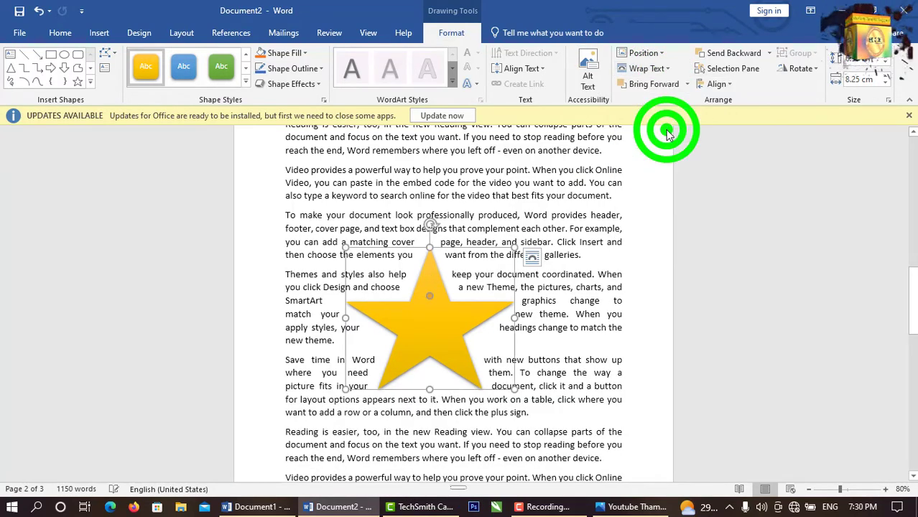
click(657, 68)
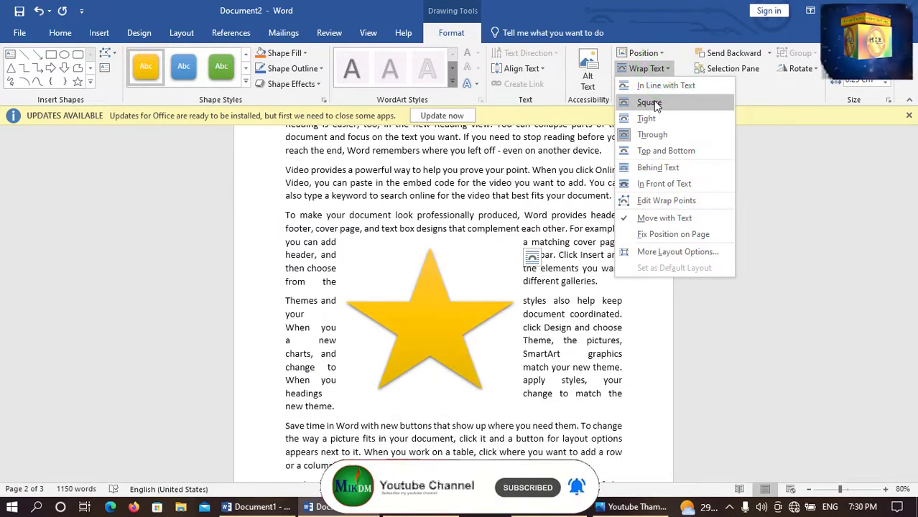
click(650, 103)
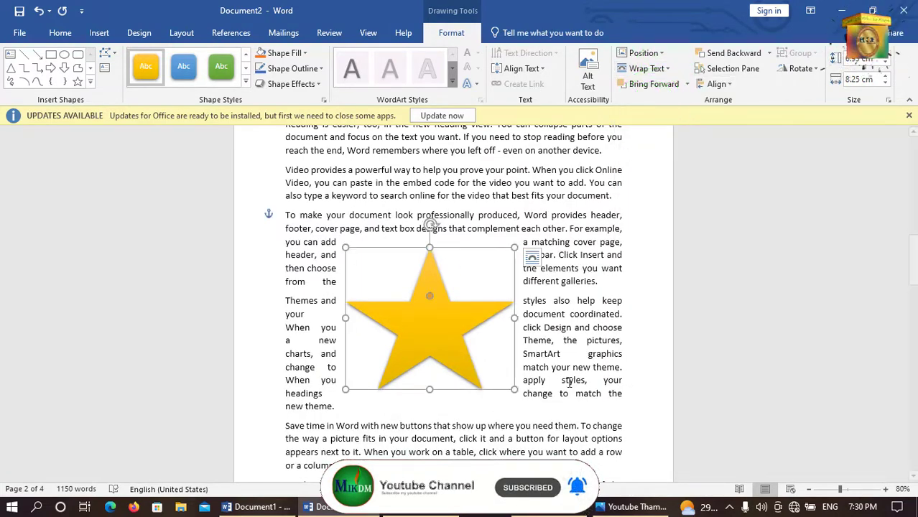
Set the gold star's text wrapping to Behind Text.
click(655, 68)
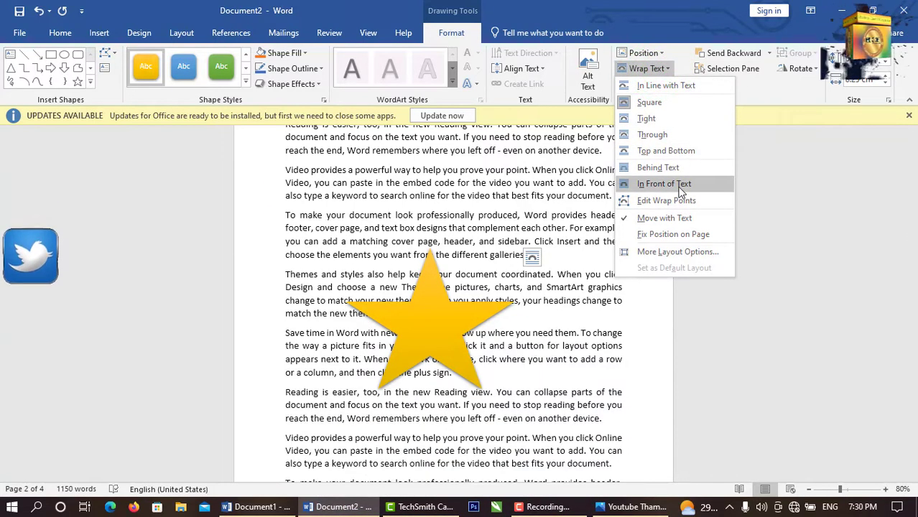
click(669, 170)
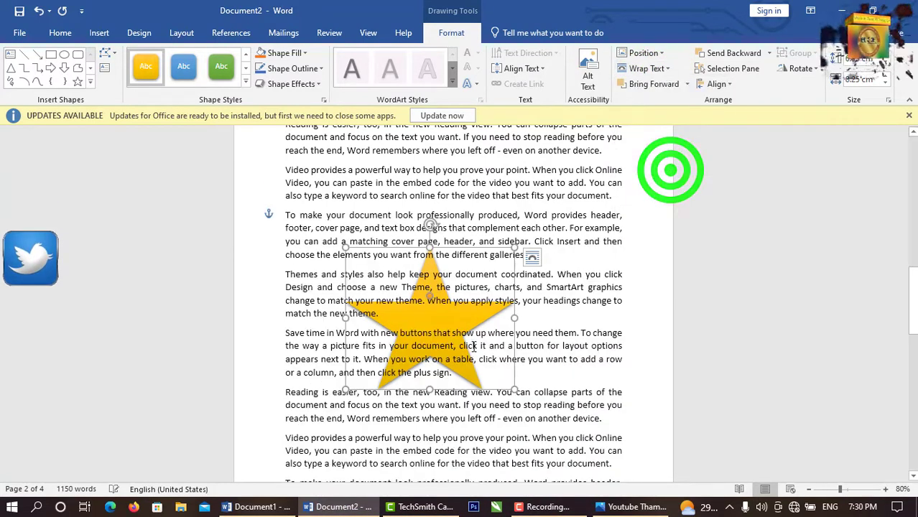
scroll(472, 344, up, 1)
scroll(493, 362, down, 1)
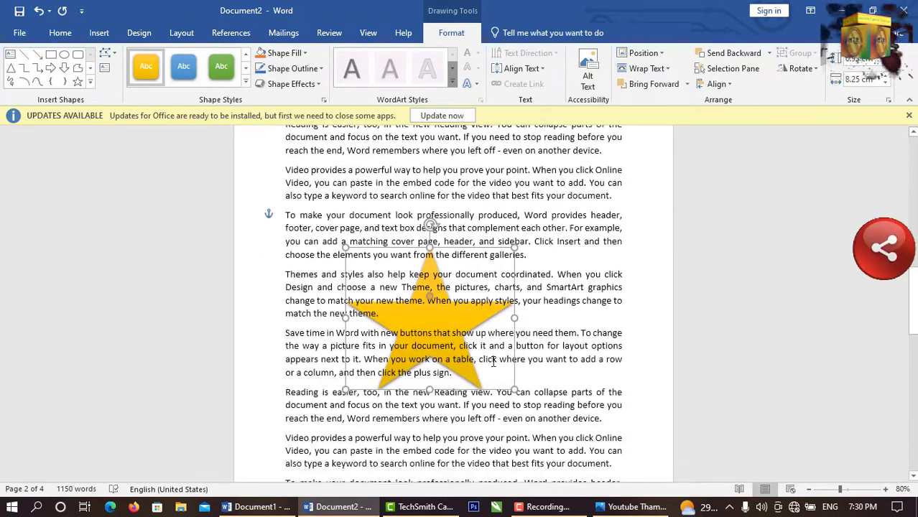
Shrink the star to about 4.45 cm wide, placed at the page's left margin, and set its text wrapping to Tight.
drag(512, 390, 336, 212)
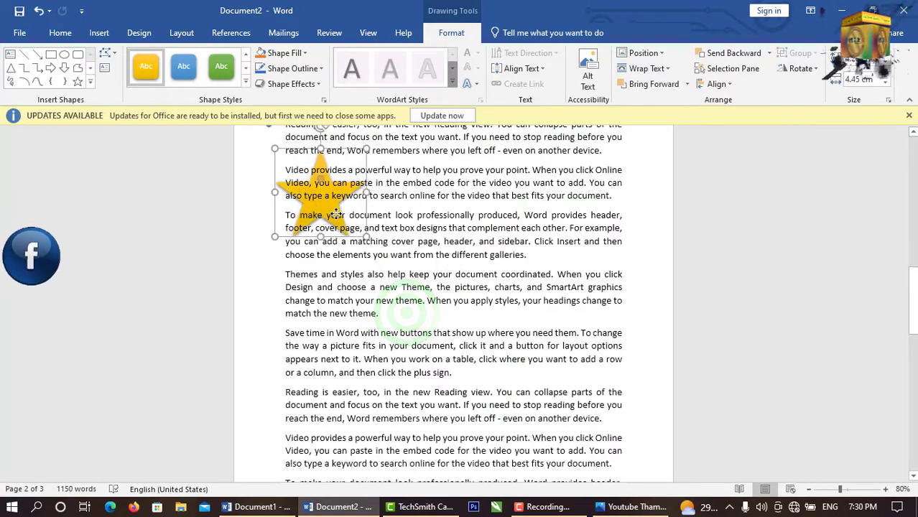
click(668, 72)
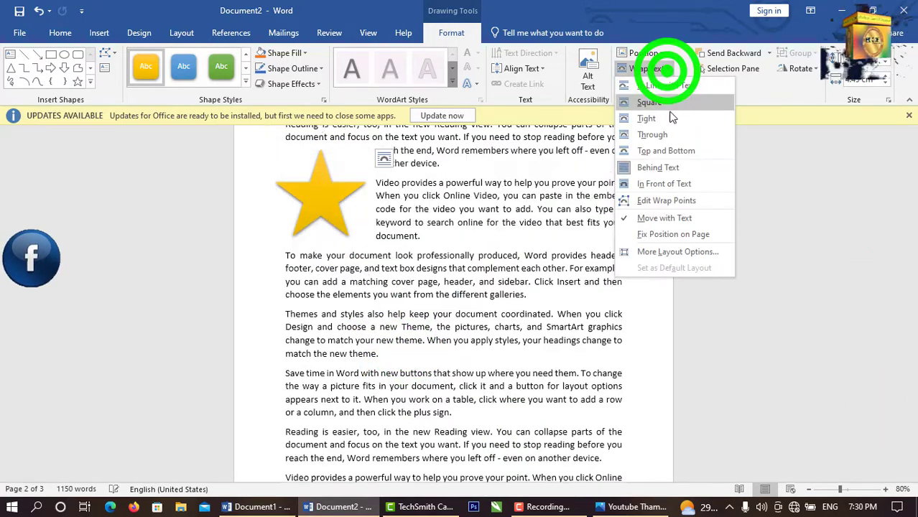
click(668, 120)
scroll(404, 280, up, 4)
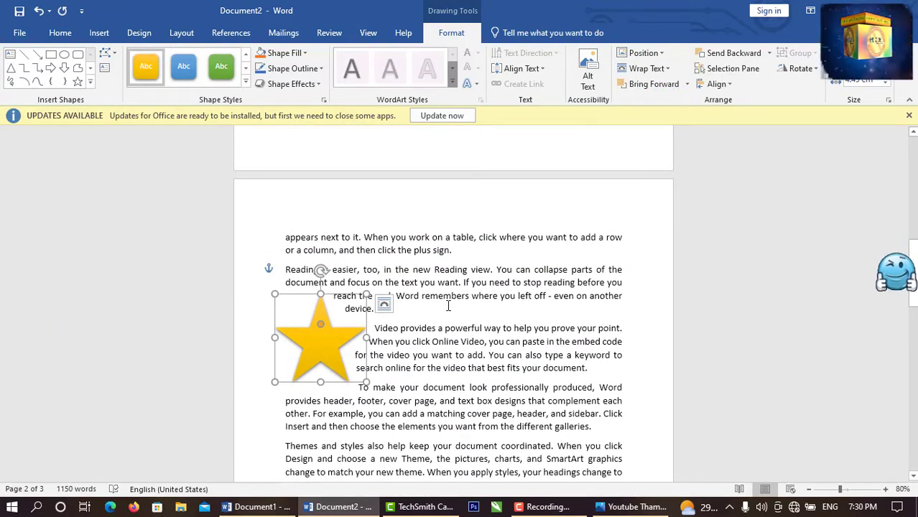
scroll(448, 306, up, 8)
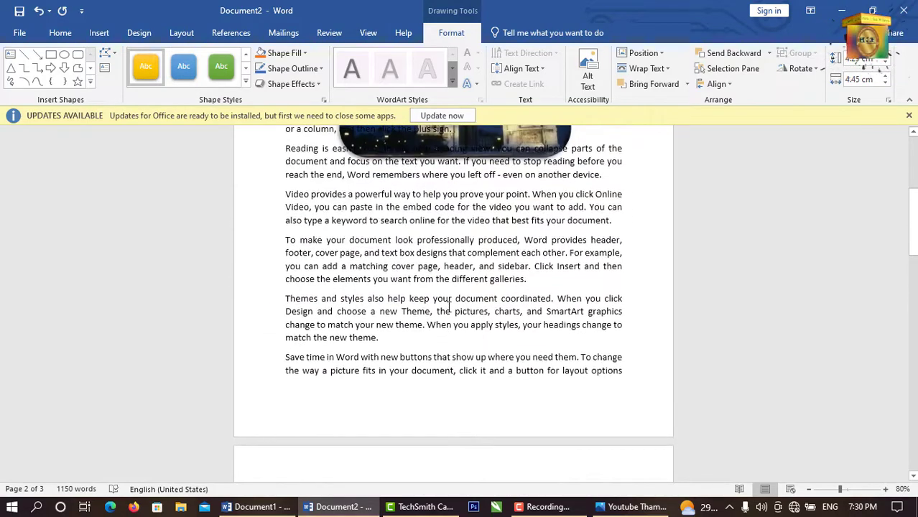
scroll(448, 306, up, 6)
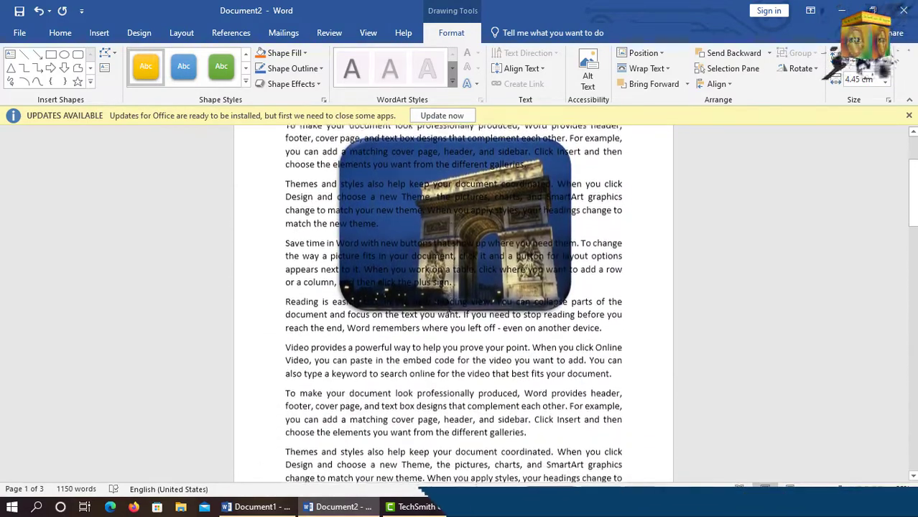
scroll(448, 307, up, 1)
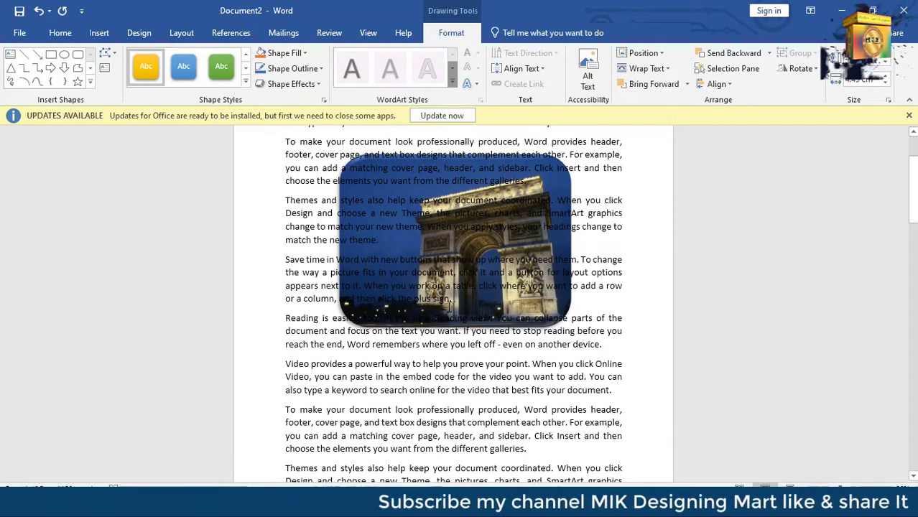